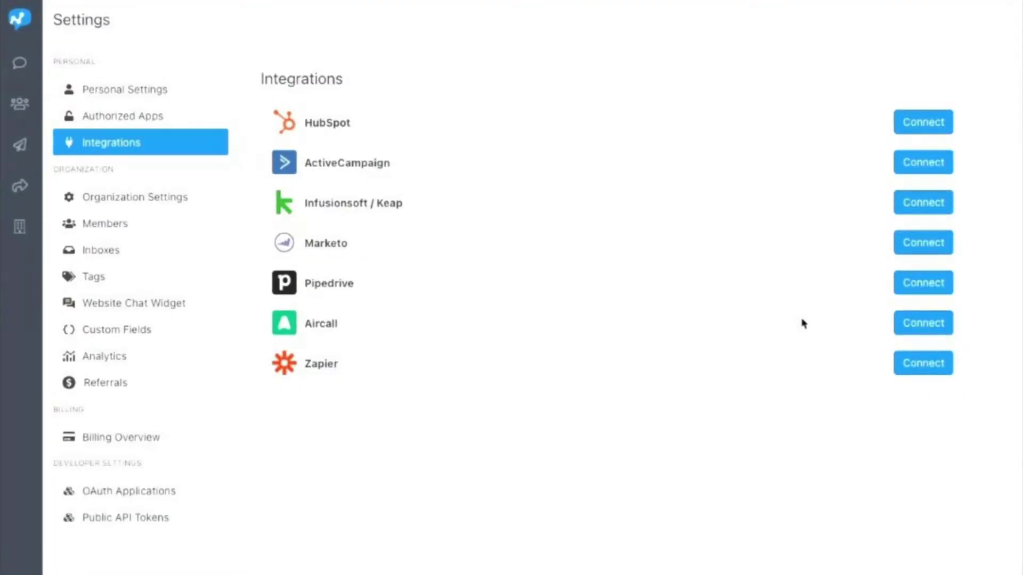
Connect the Salesmsg app to HubSpot by choosing the HubSpot portal
left_click(925, 126)
left_click(364, 421)
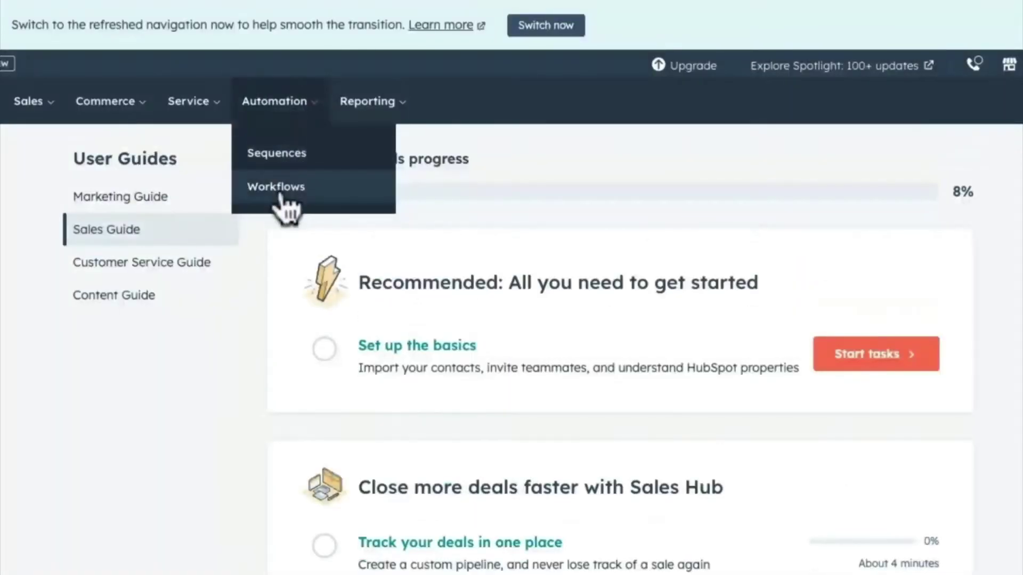
Open the Lead Magnet Delivery Workflow's actions and scroll down to its final send-email step
left_click(281, 194)
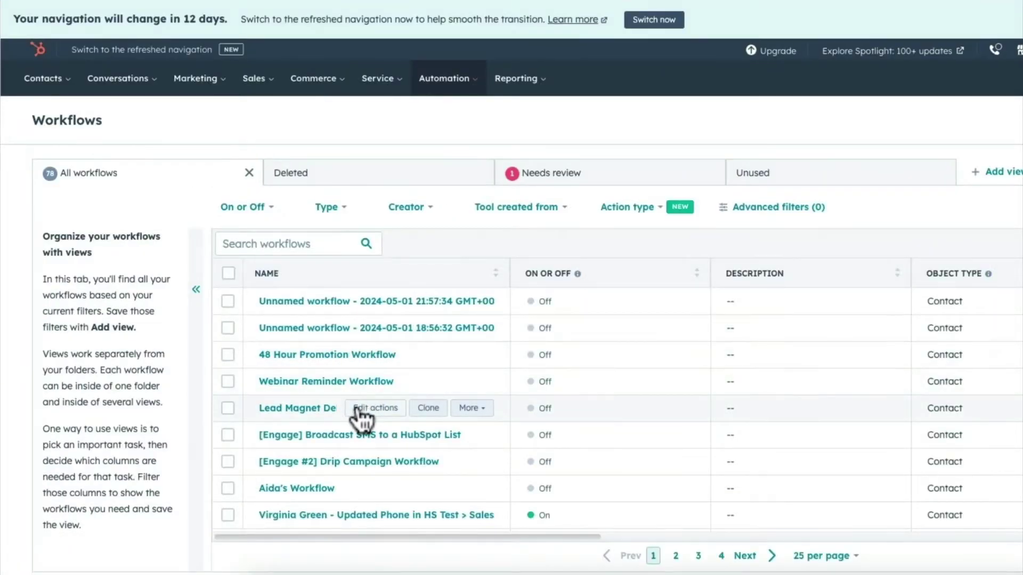
left_click(358, 409)
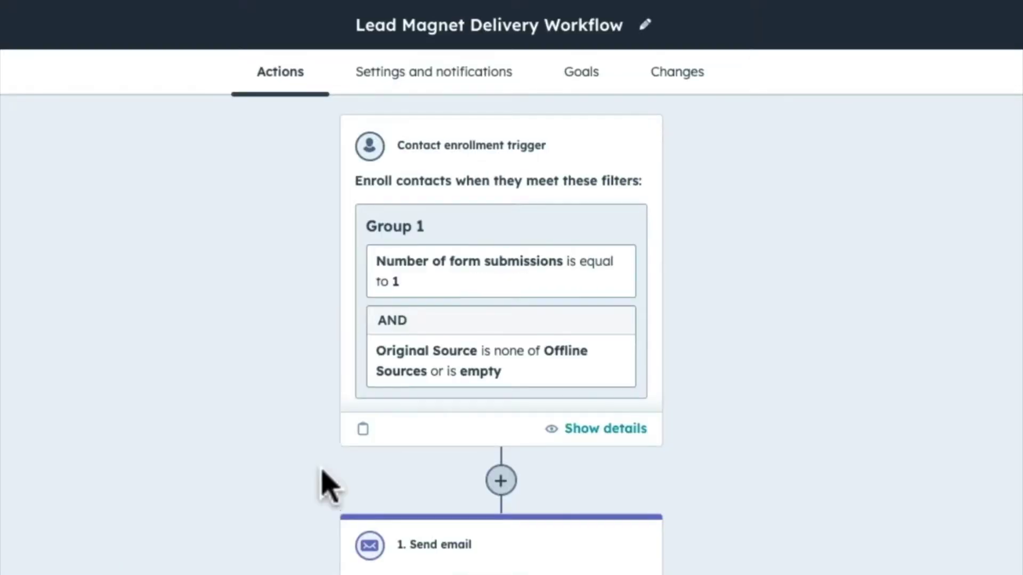
scroll(326, 485, "down", 8)
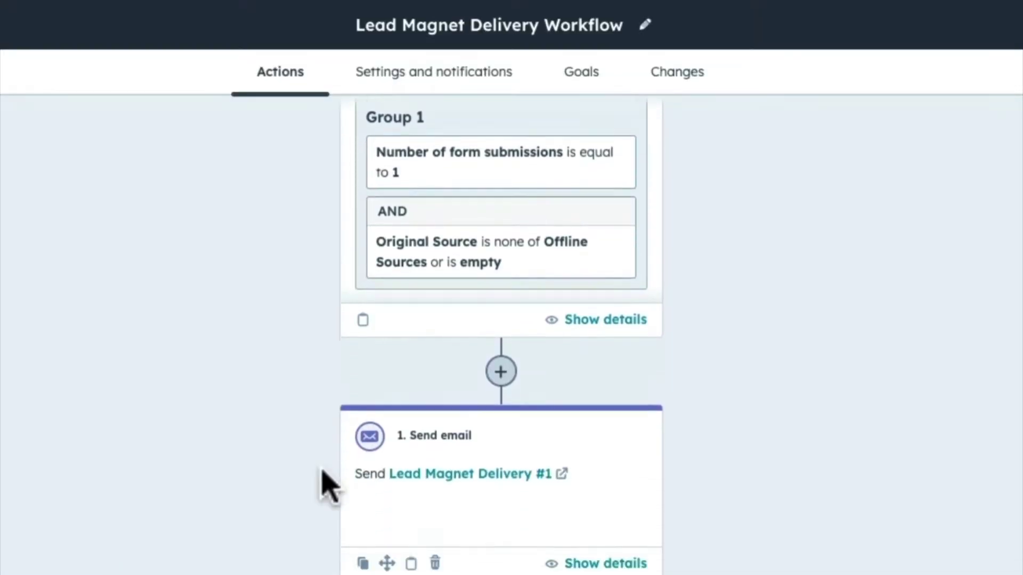
scroll(326, 485, "down", 2)
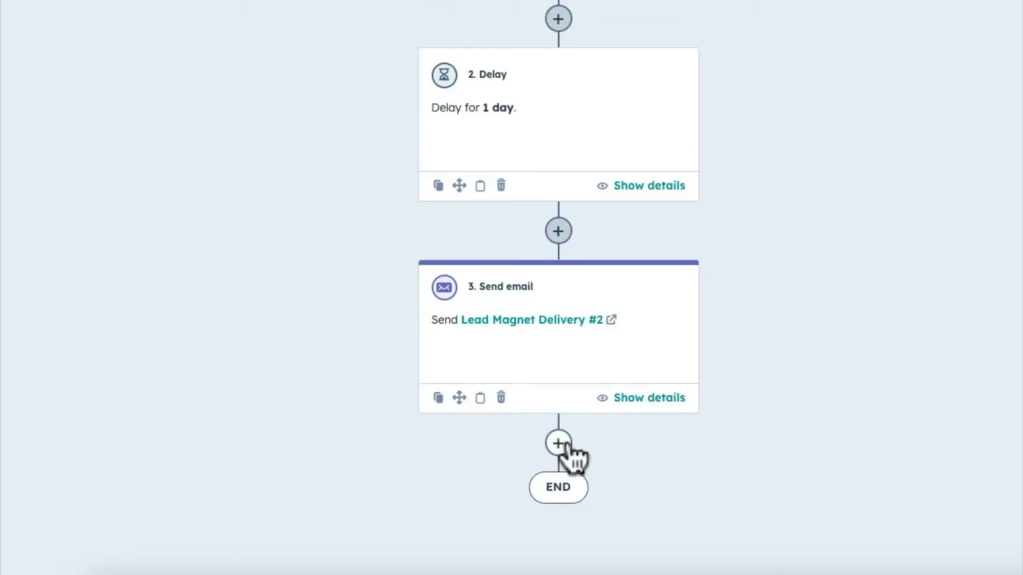
Add a Salesmsg Send SMS action after step 3, with the contact's Phone Number token as recipient
left_click(557, 443)
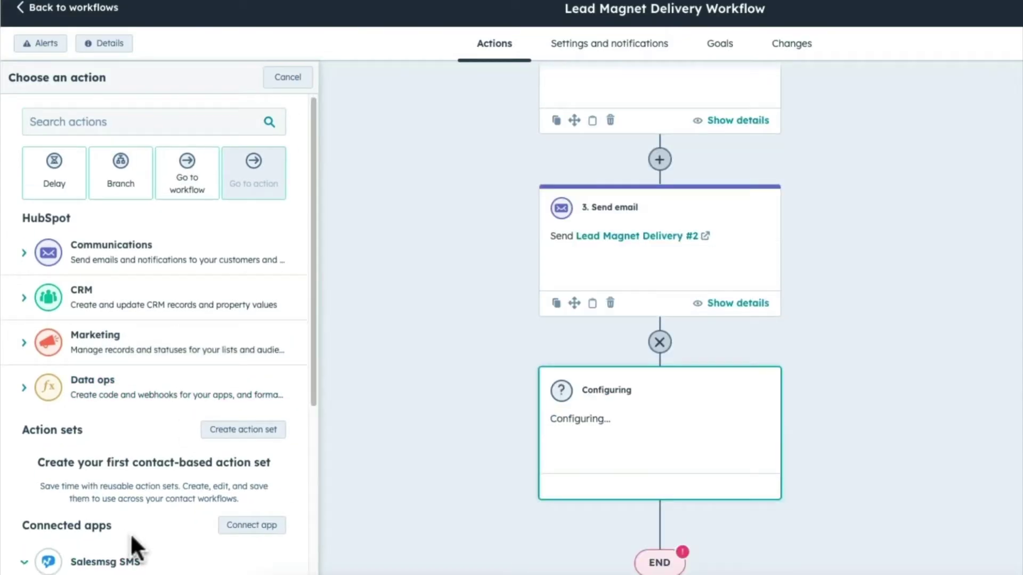
left_click(130, 549)
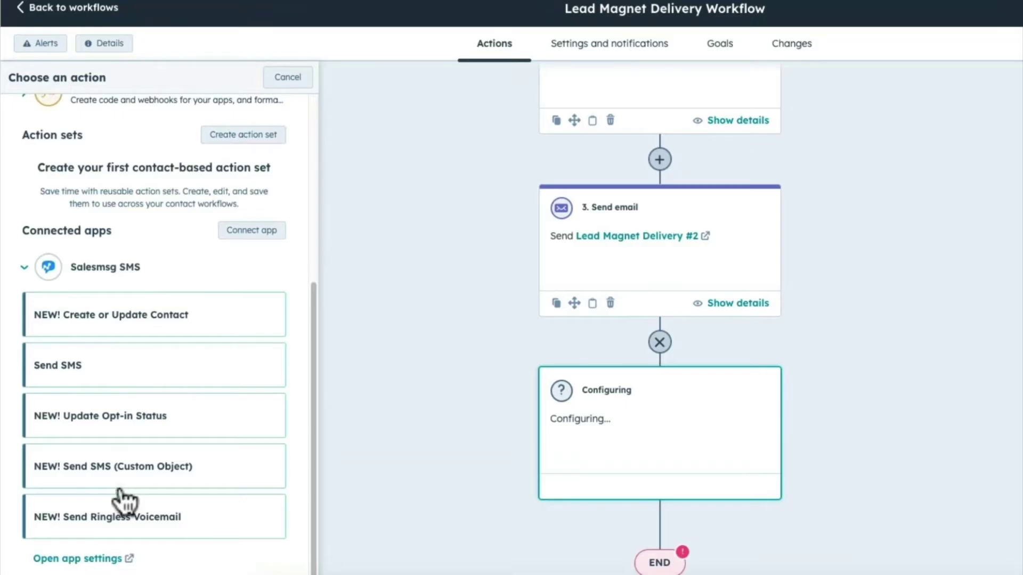
left_click(113, 379)
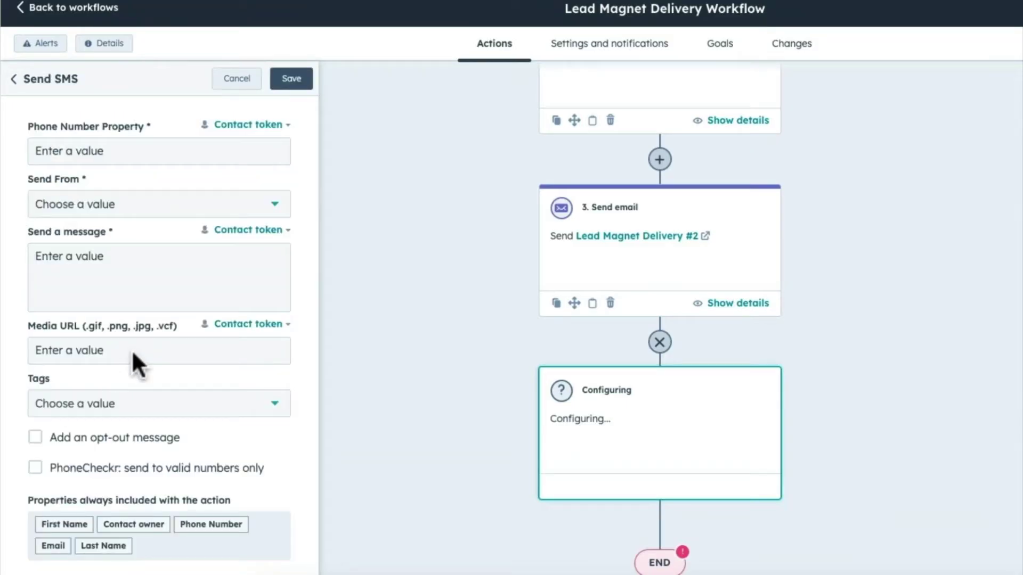
left_click(229, 127)
left_click(85, 234)
type("phone")
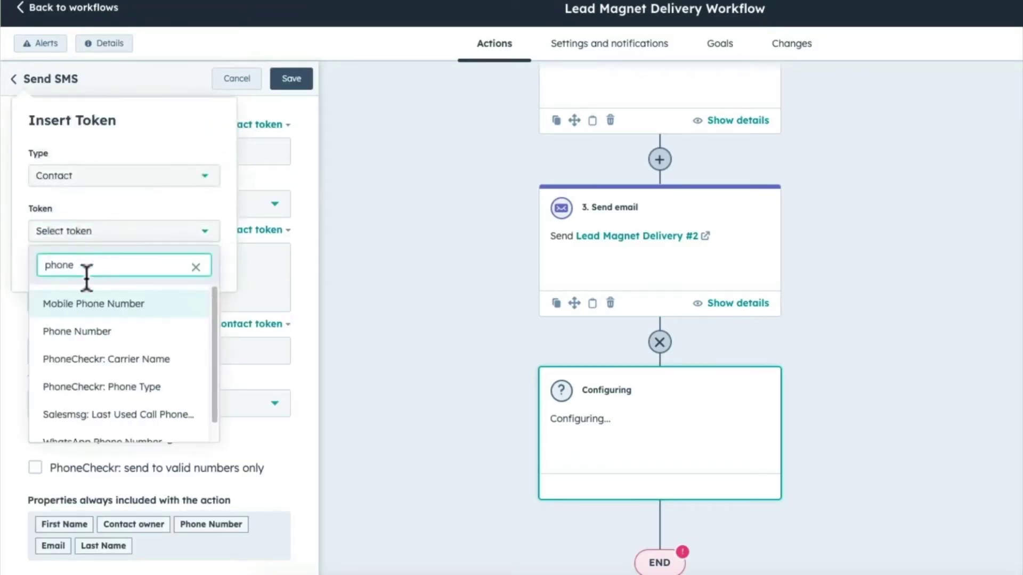
left_click(85, 332)
left_click(64, 267)
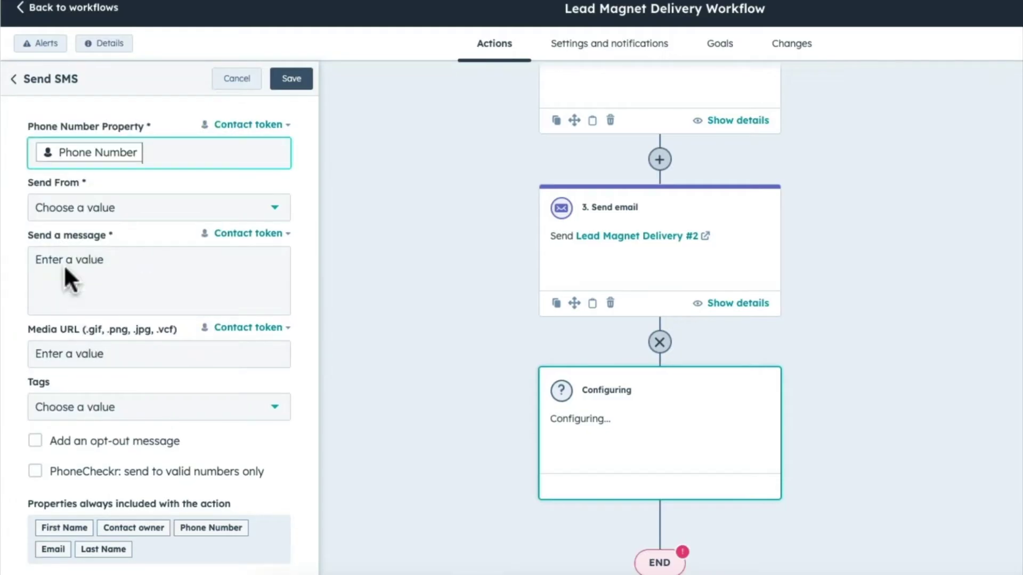
Send it from the Inbox with a personalized guide follow-up message, no tags, and save
left_click(80, 209)
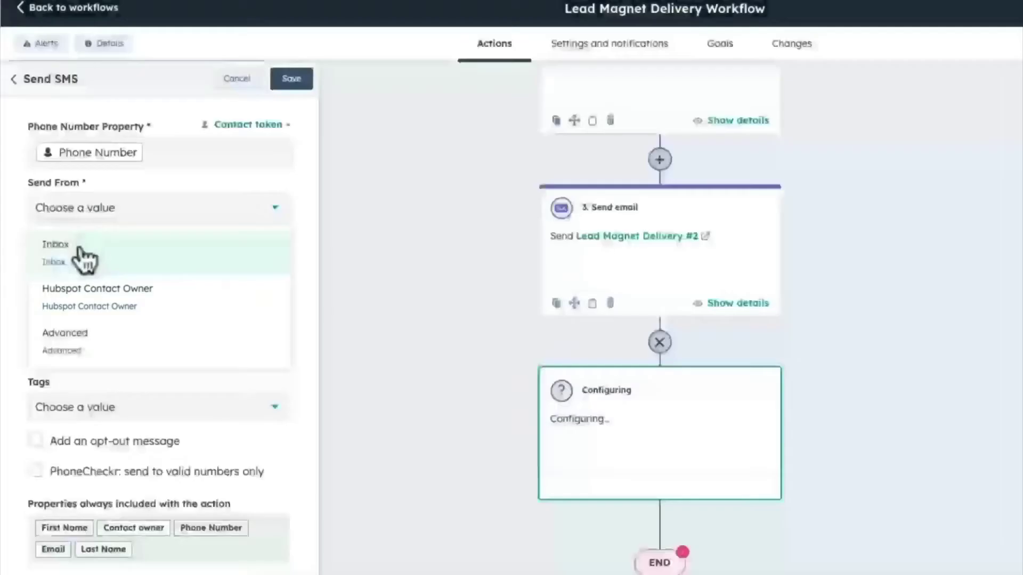
left_click(95, 250)
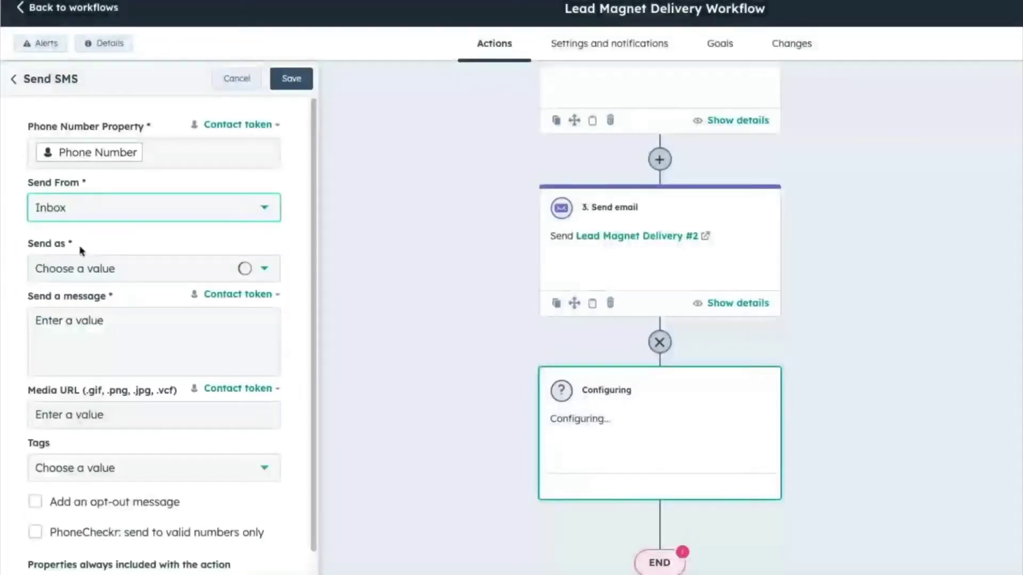
left_click(94, 356)
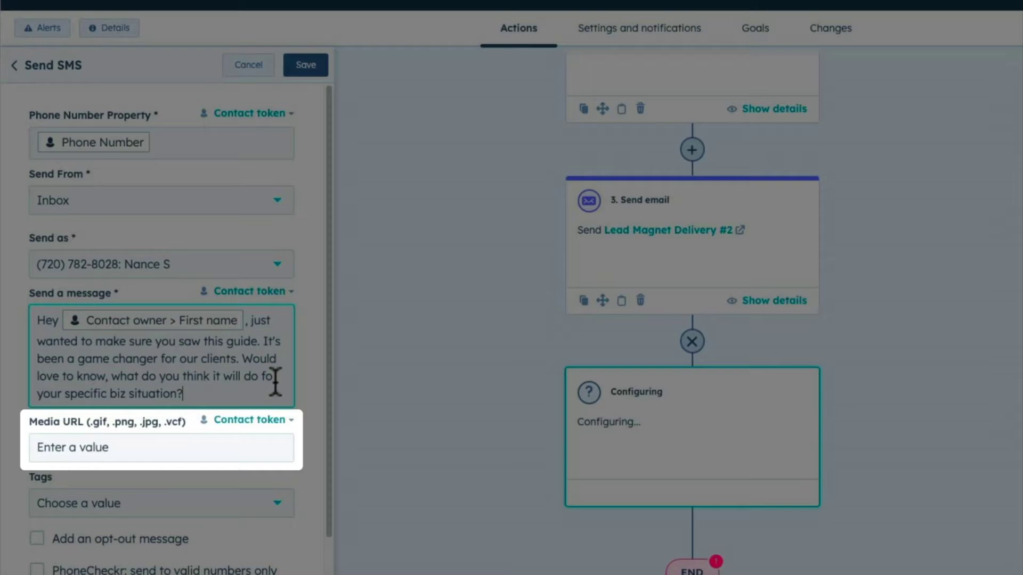
left_click(155, 503)
left_click(154, 503)
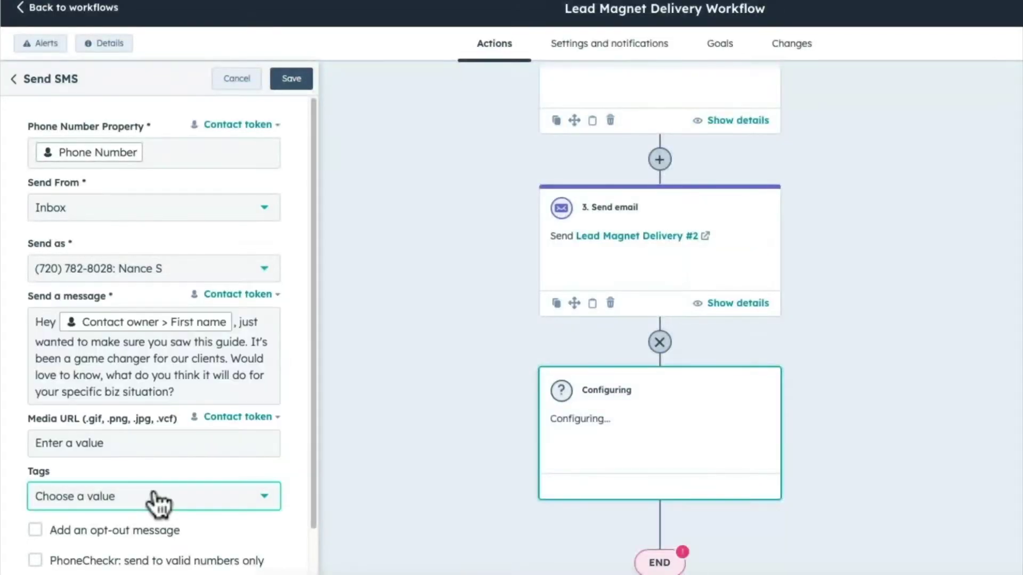
scroll(155, 501, "down", 2)
left_click(290, 83)
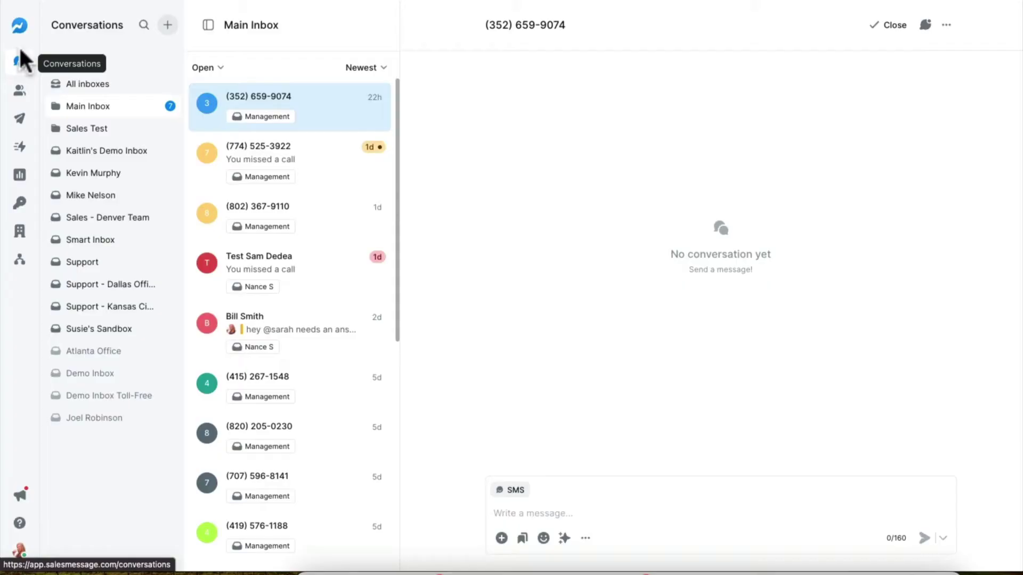
Go to Salesmsg's Keywords page and start a new keyword
left_click(20, 206)
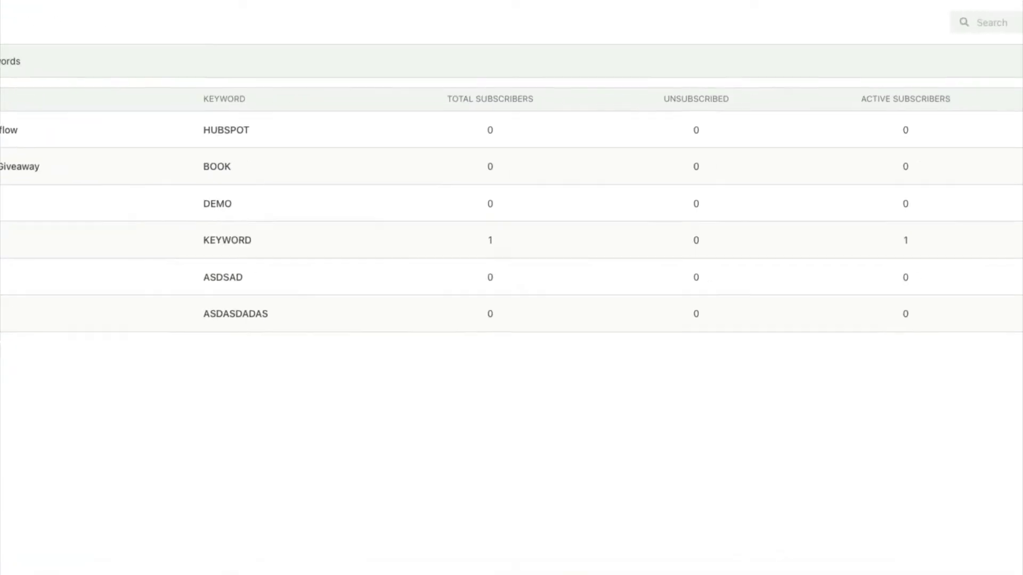
left_click(937, 32)
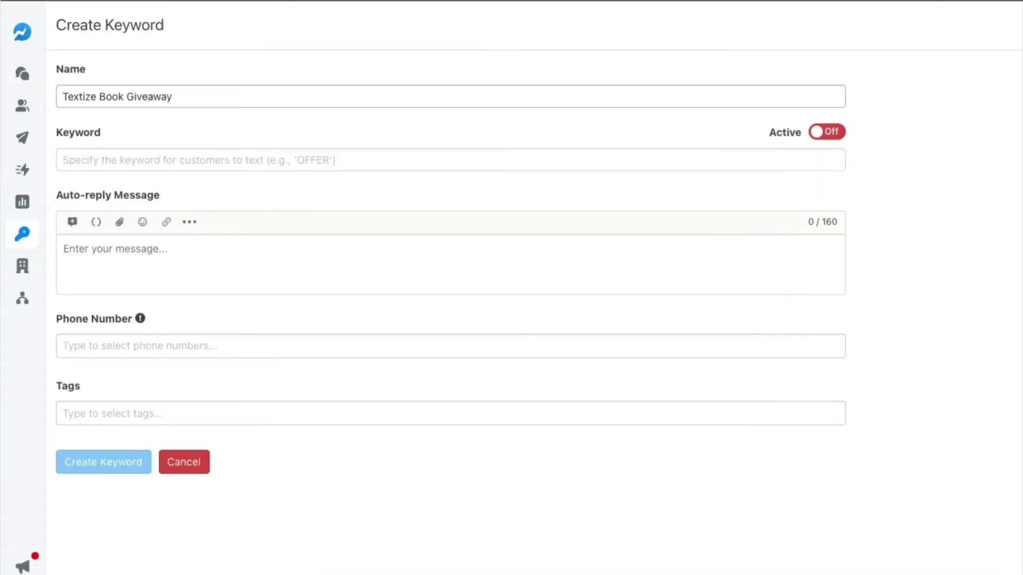
Create keyword TEXTIZE 'Textize Book Giveaway' with a book-request auto-reply on the Smart Inbox number, no tags
key("Tab")
type("T")
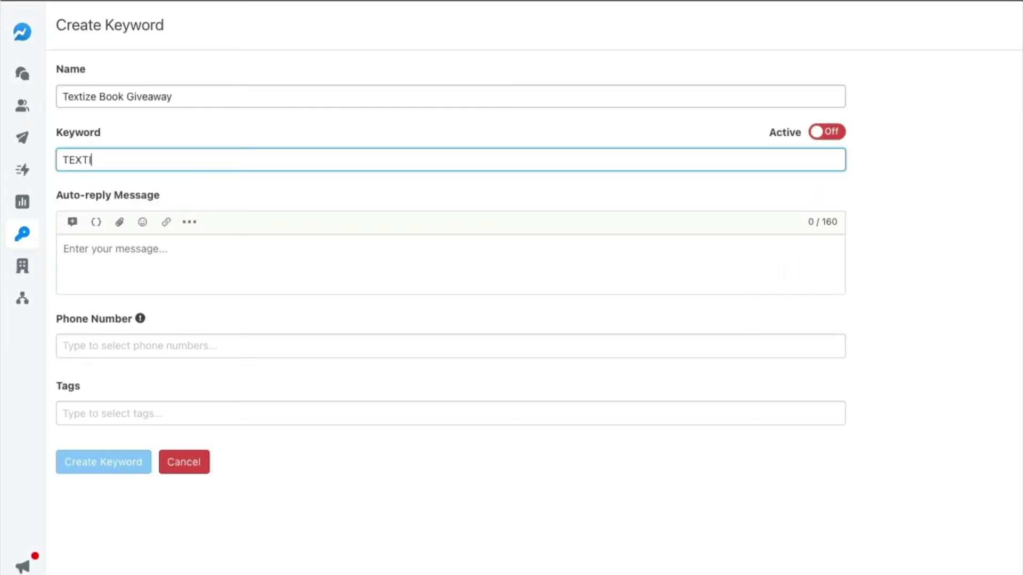
left_click(64, 248)
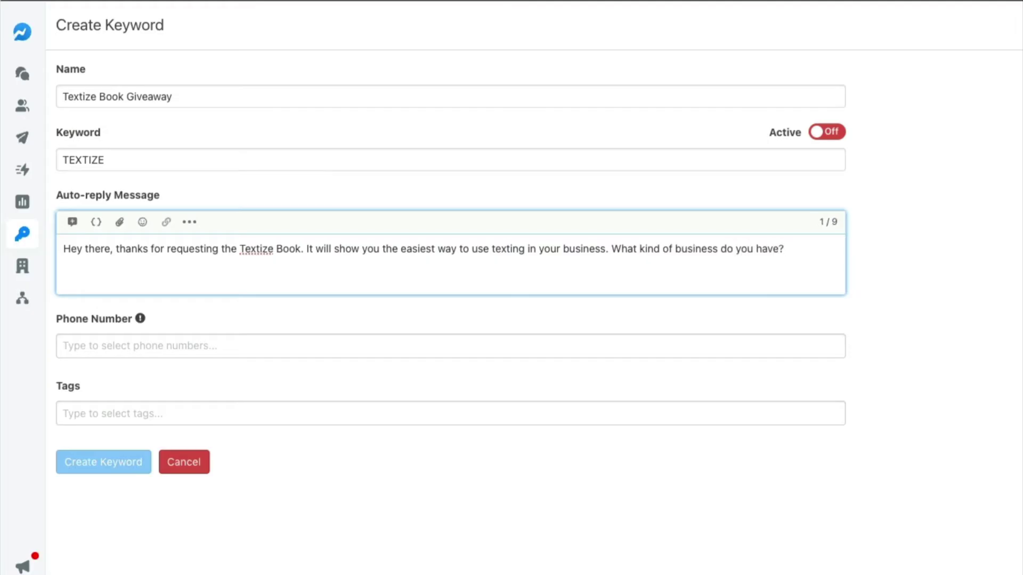
left_click(469, 351)
left_click(213, 392)
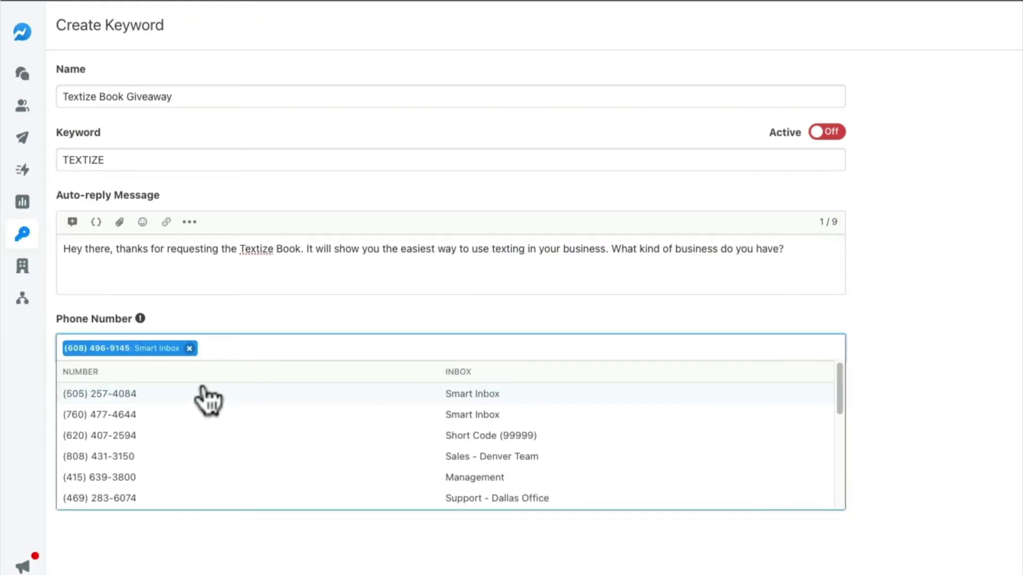
left_click(167, 418)
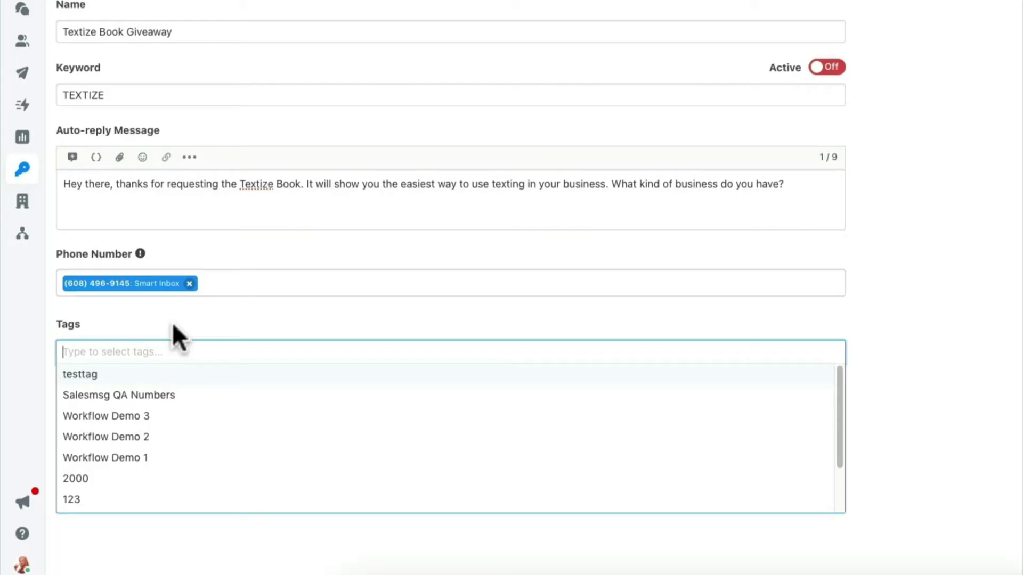
left_click(171, 328)
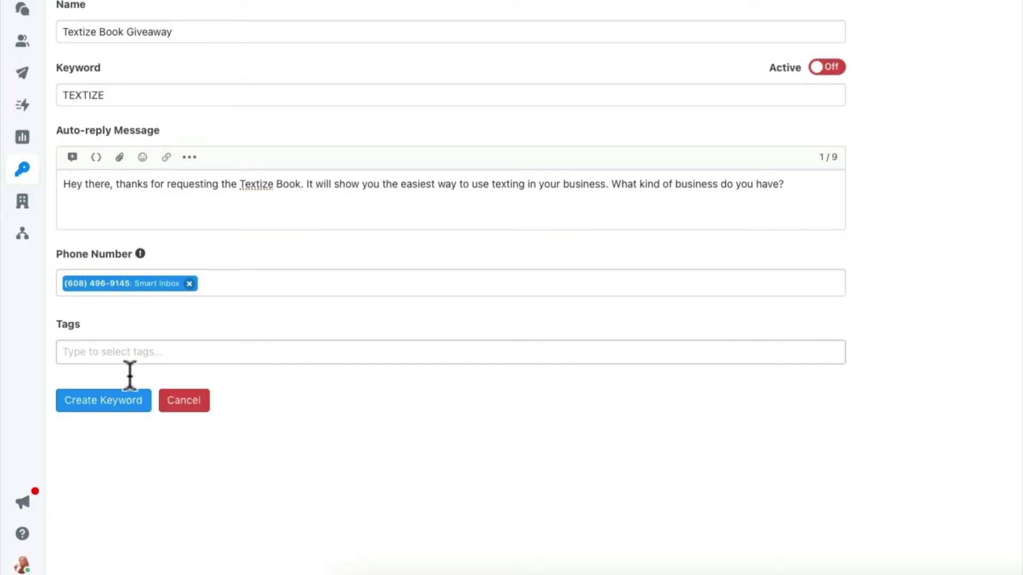
left_click(121, 407)
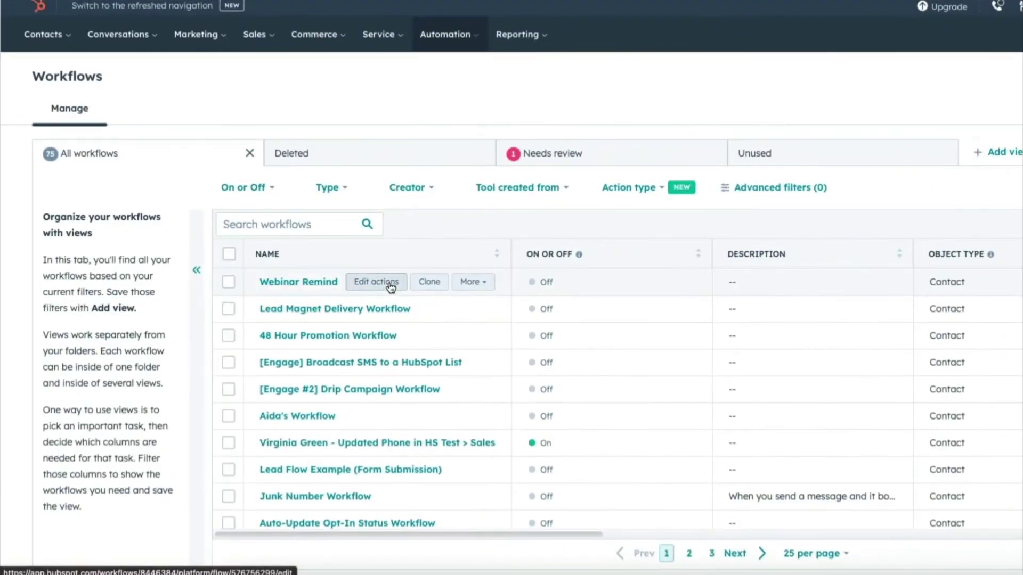
Open the Webinar Reminder Workflow's actions and add a new action after the 'Webinar Starts In 20 Mins' email
left_click(390, 288)
scroll(345, 254, "down", 3)
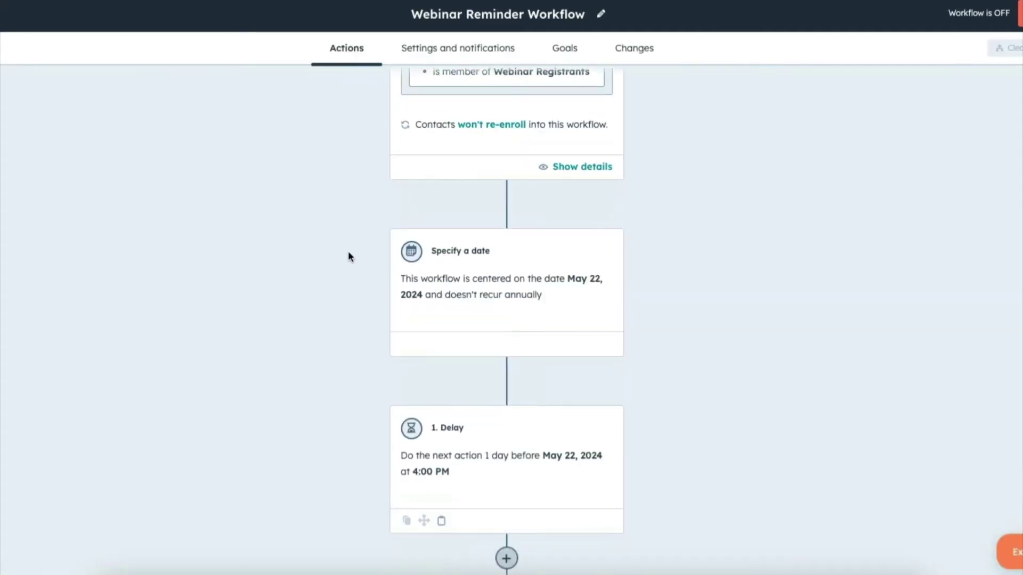
scroll(349, 257, "down", 13)
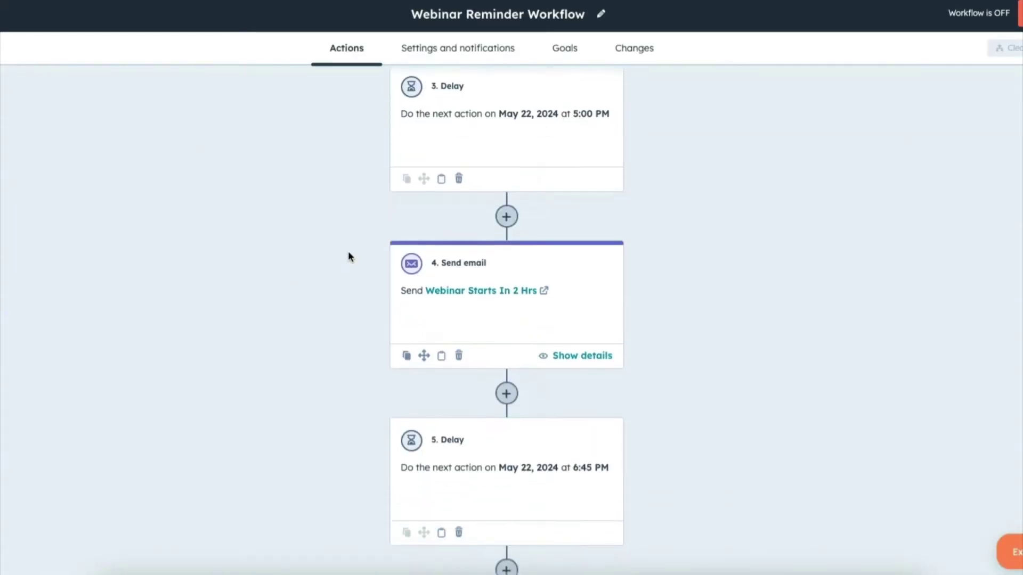
scroll(348, 254, "down", 8)
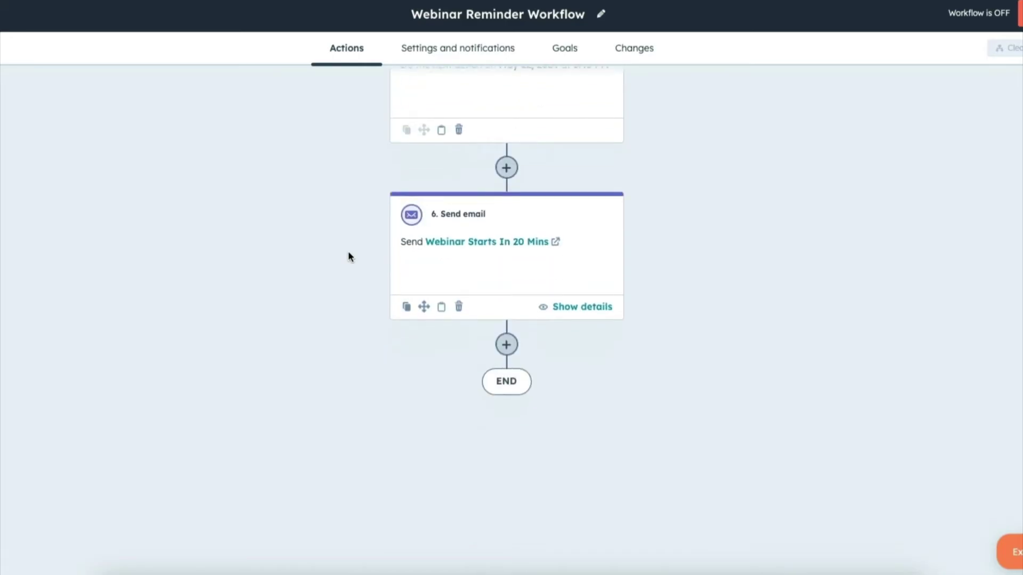
left_click(506, 345)
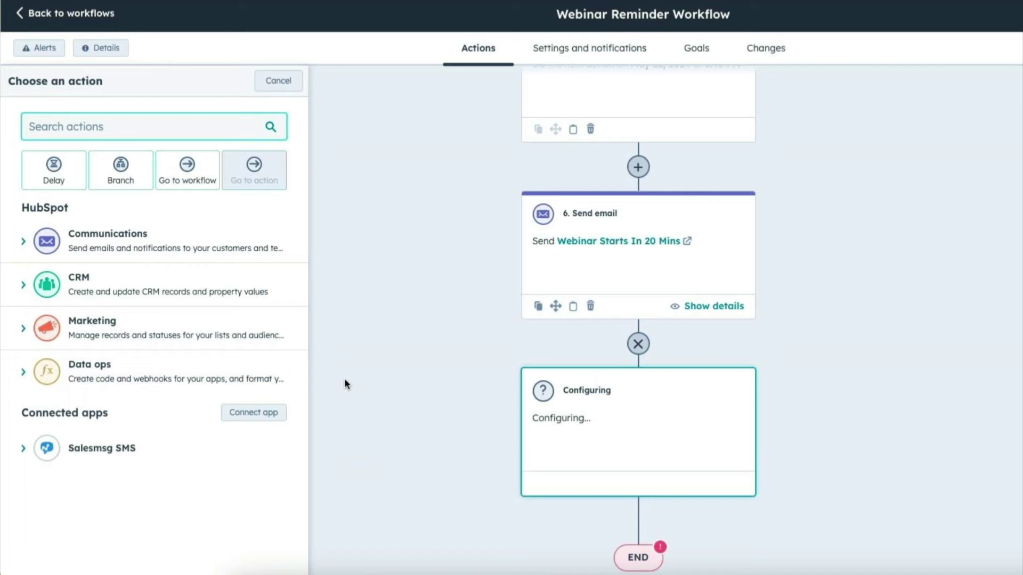
Add a Salesmsg Send SMS to the contact's Phone Number from the Inbox with the pasted First Name message
left_click(126, 447)
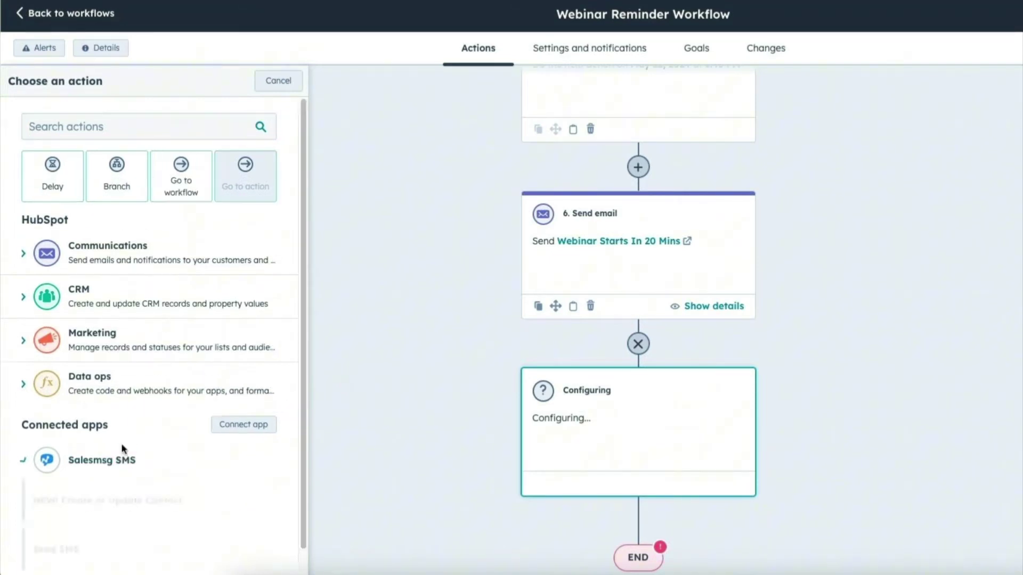
left_click(114, 565)
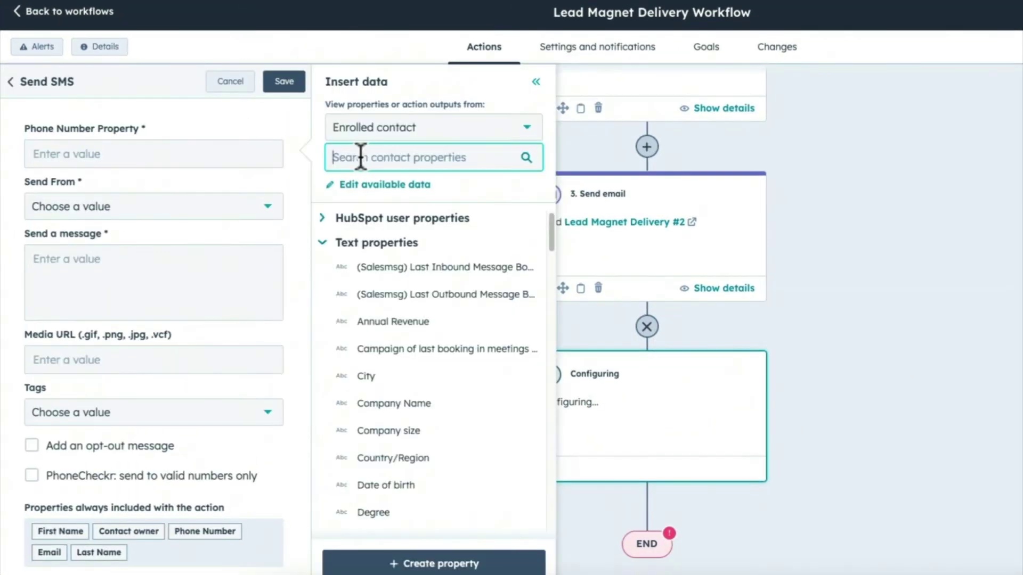
type("phone")
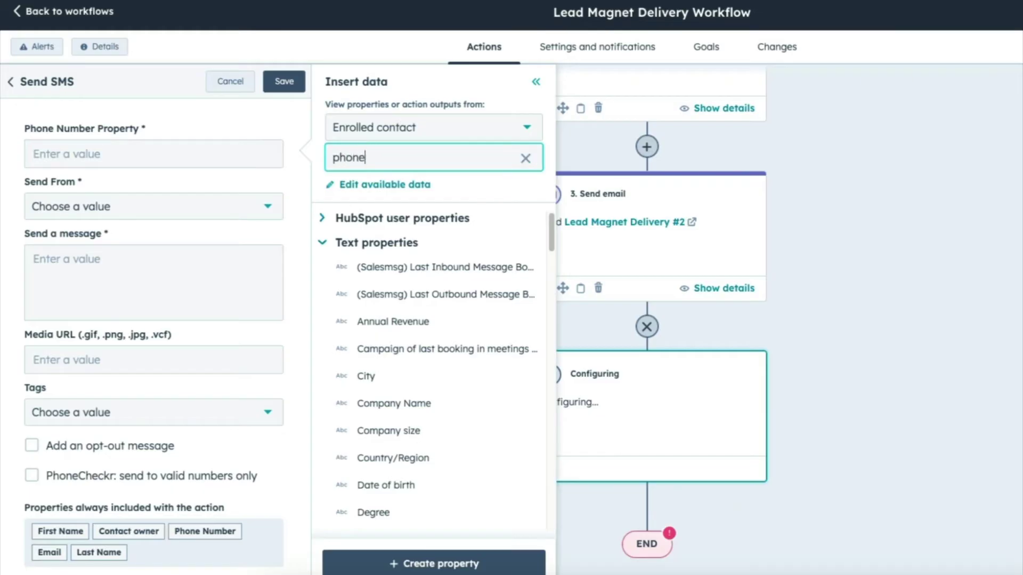
left_click(390, 270)
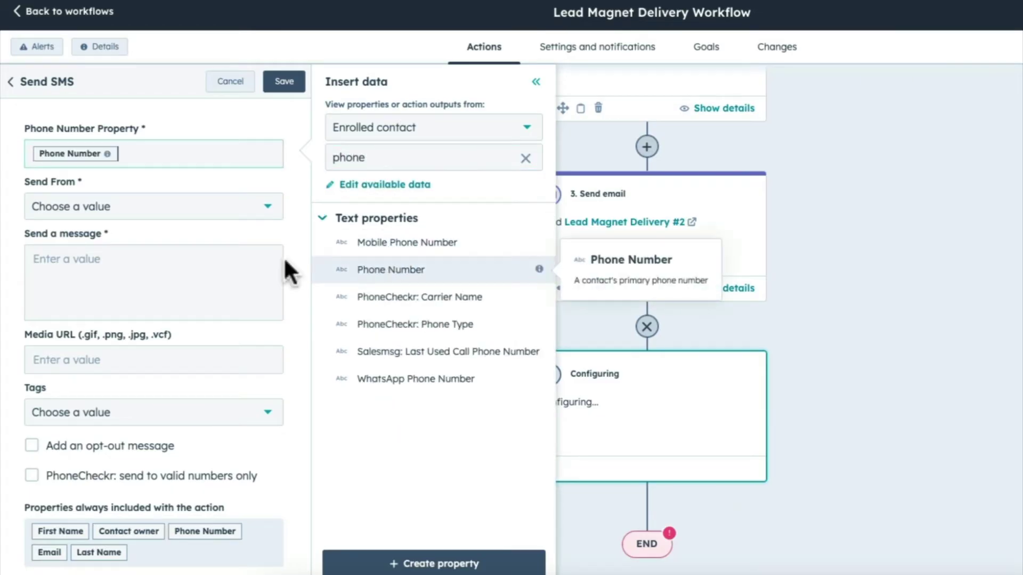
left_click(177, 224)
left_click(139, 242)
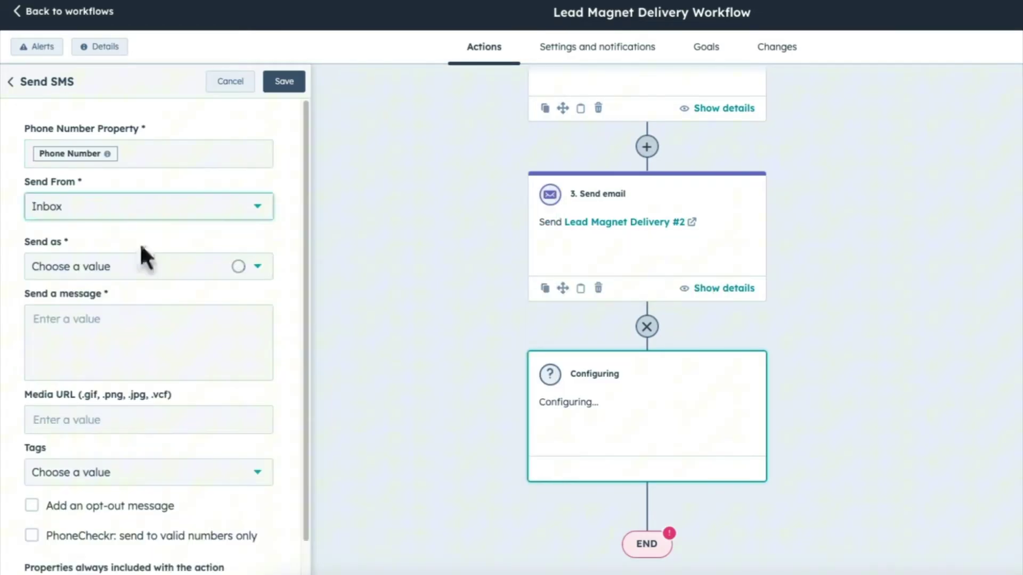
left_click(66, 343)
key("ctrl+v")
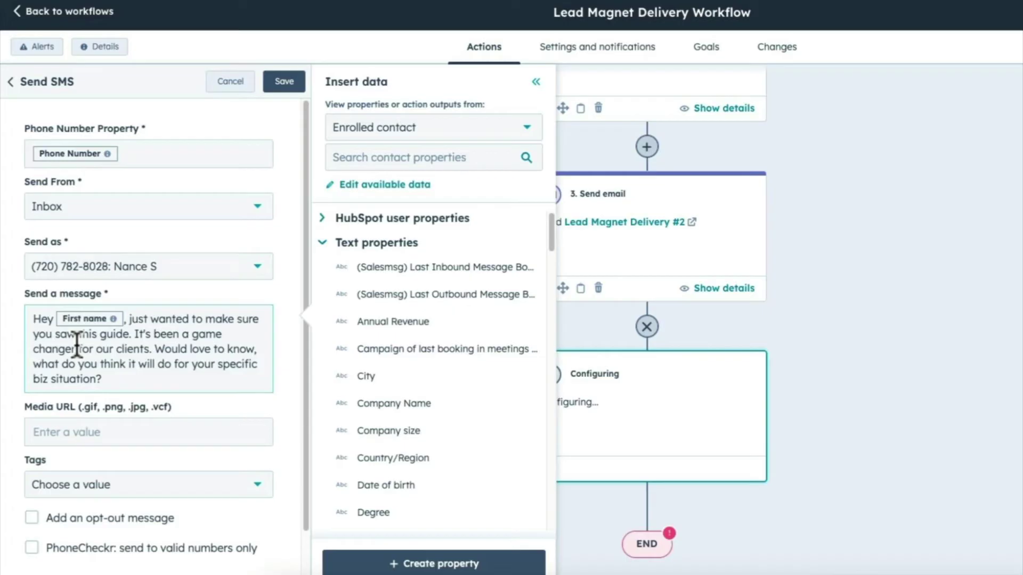
scroll(93, 355, "down", 2)
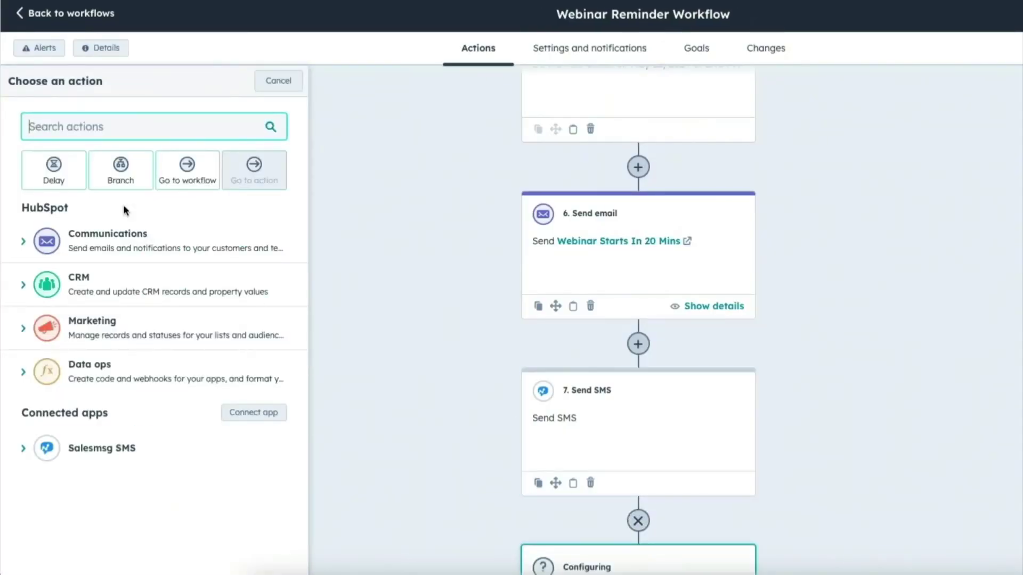
Insert a delay until 7:00 PM on May 22, 2024, followed by a Send SMS announcing the webinar is live
left_click(47, 170)
left_click(282, 84)
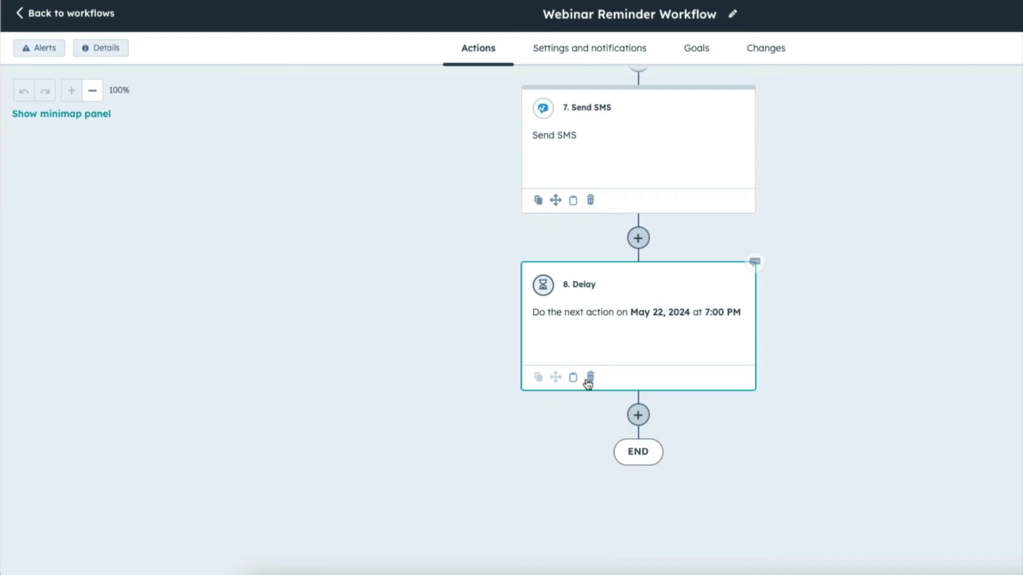
left_click(637, 414)
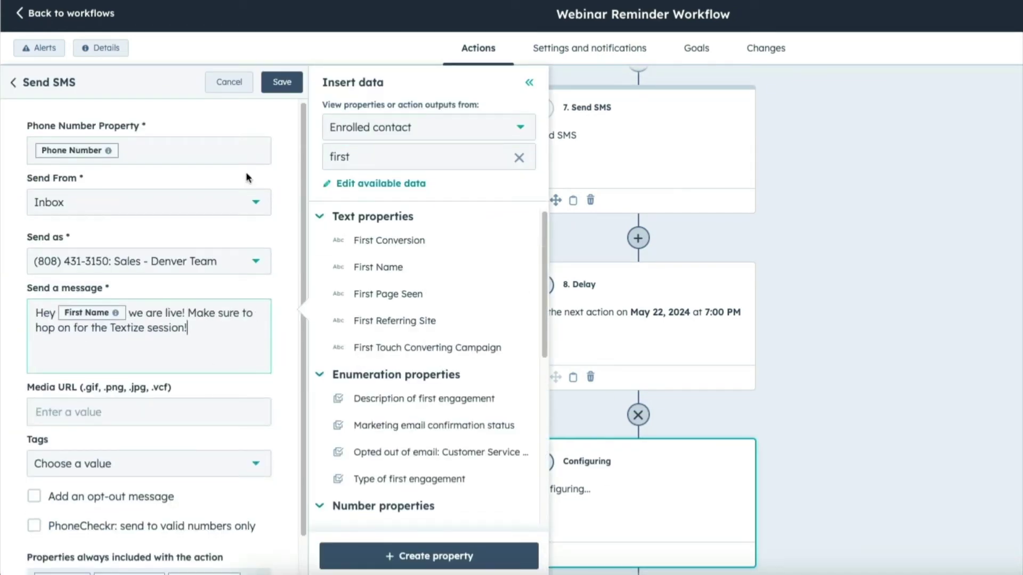
left_click(283, 83)
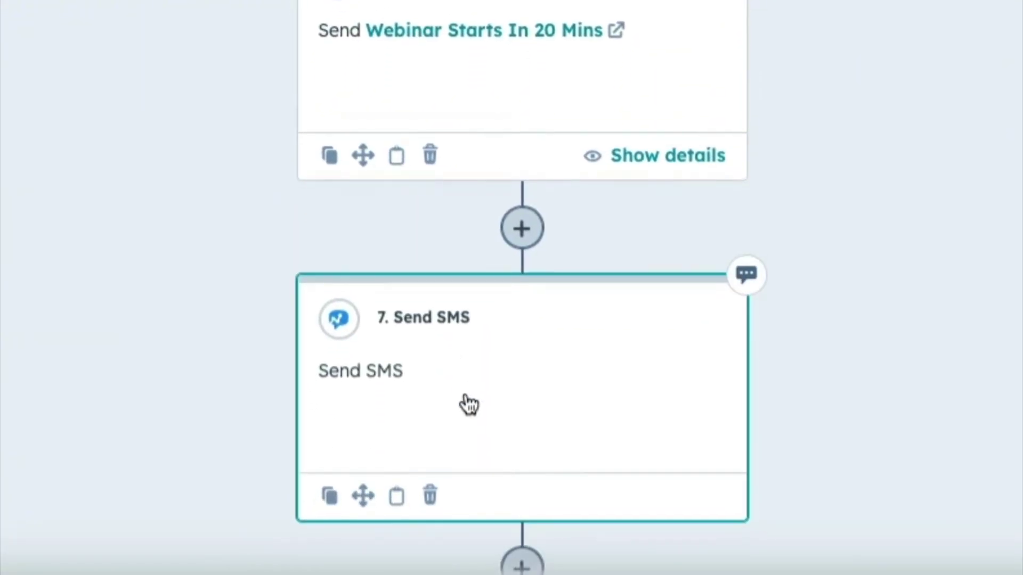
scroll(469, 405, "down", 6)
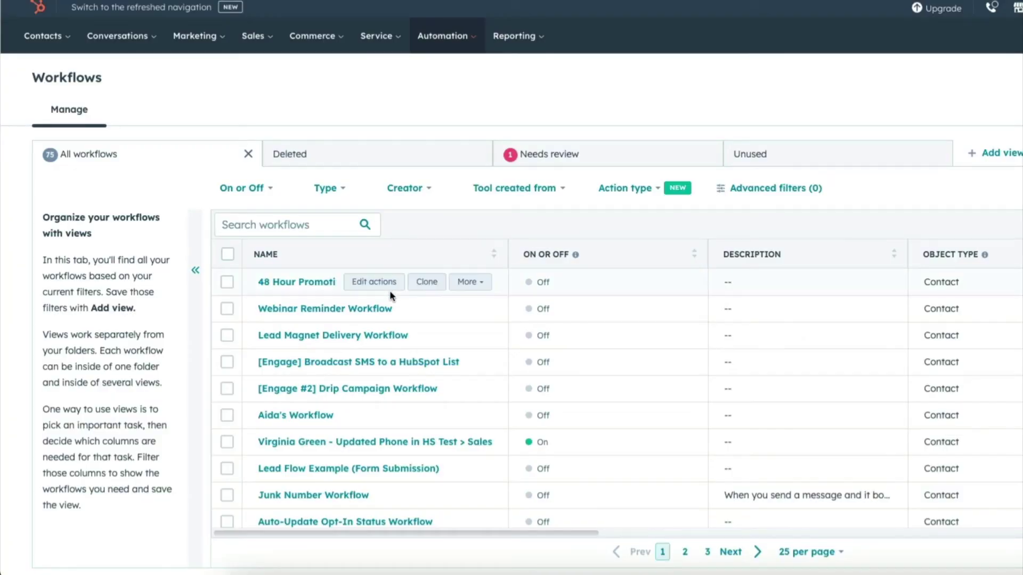
In the 48 Hour Promotion Workflow, add a Salesmsg Send SMS action after the '48 Hr Promo 1' email
left_click(389, 281)
left_click(634, 317)
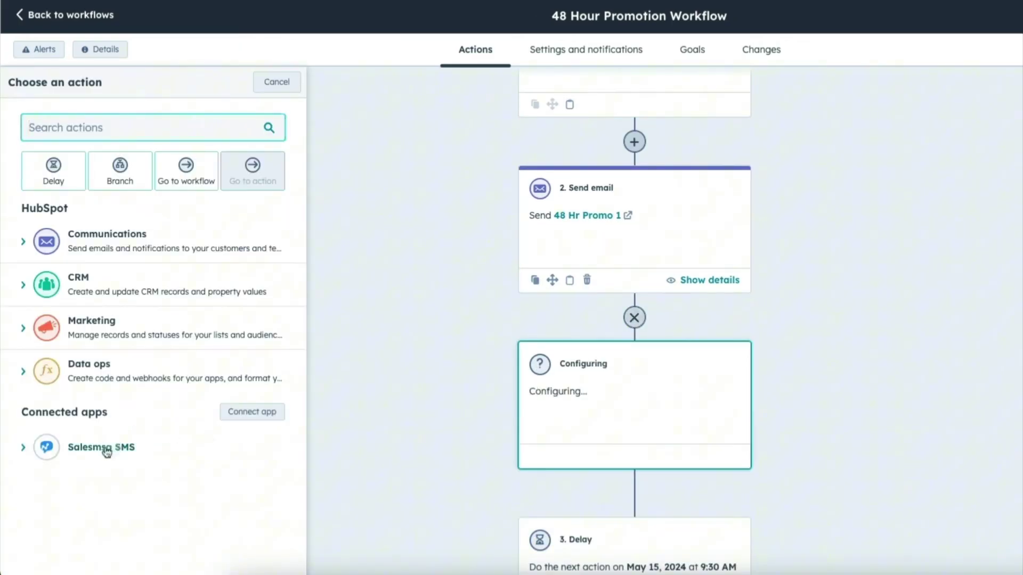
left_click(106, 449)
scroll(107, 453, "down", 1)
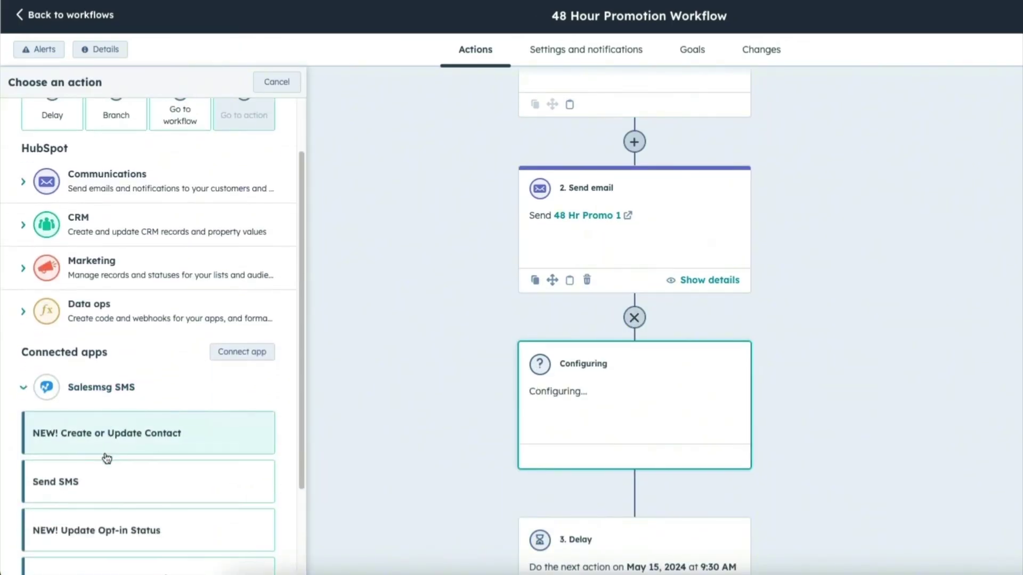
left_click(101, 491)
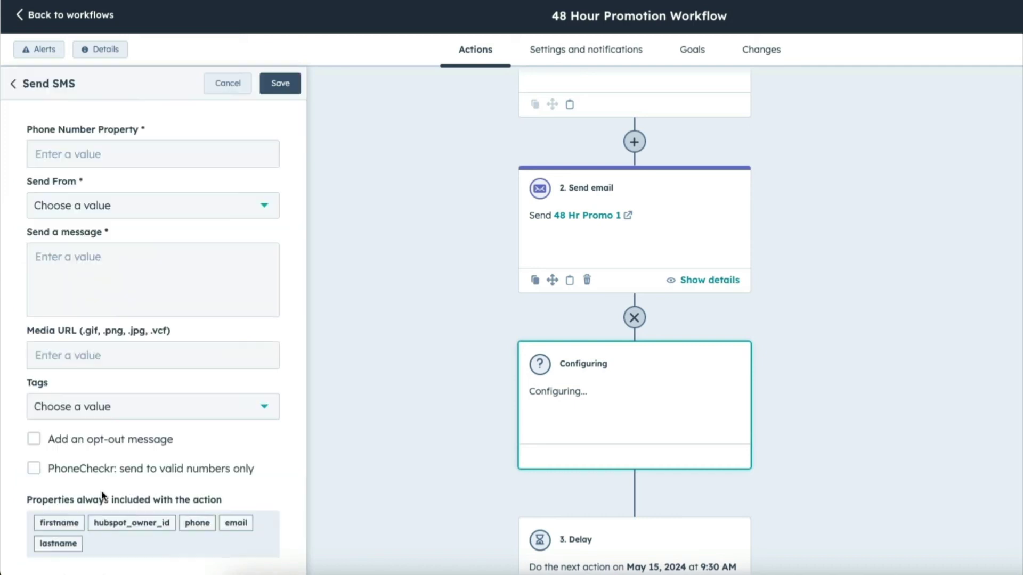
Send to the contact's Phone Number from the Inbox with the 75%-off training message, and save
left_click(143, 148)
type("phone")
left_click(424, 268)
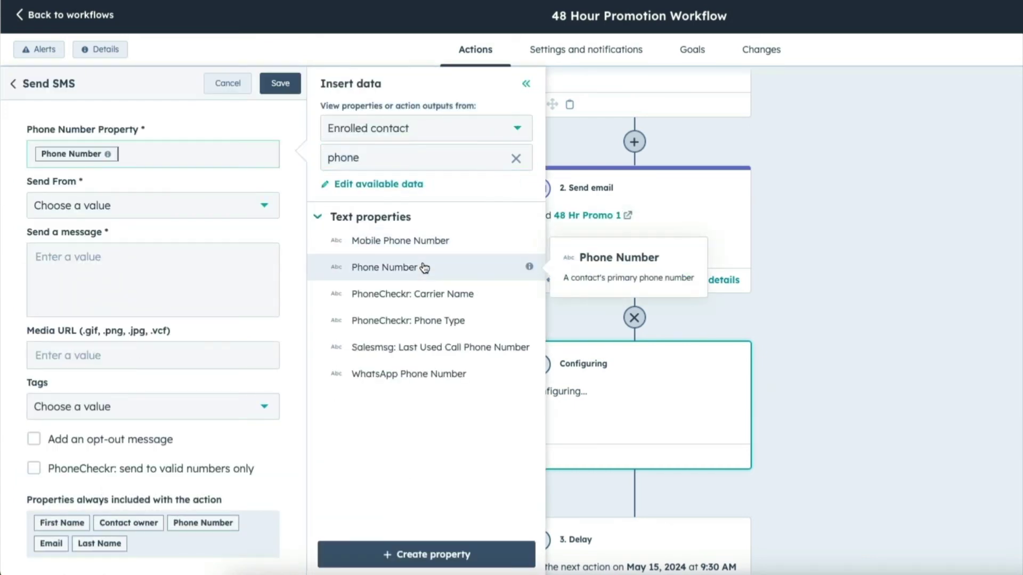
left_click(148, 217)
left_click(121, 243)
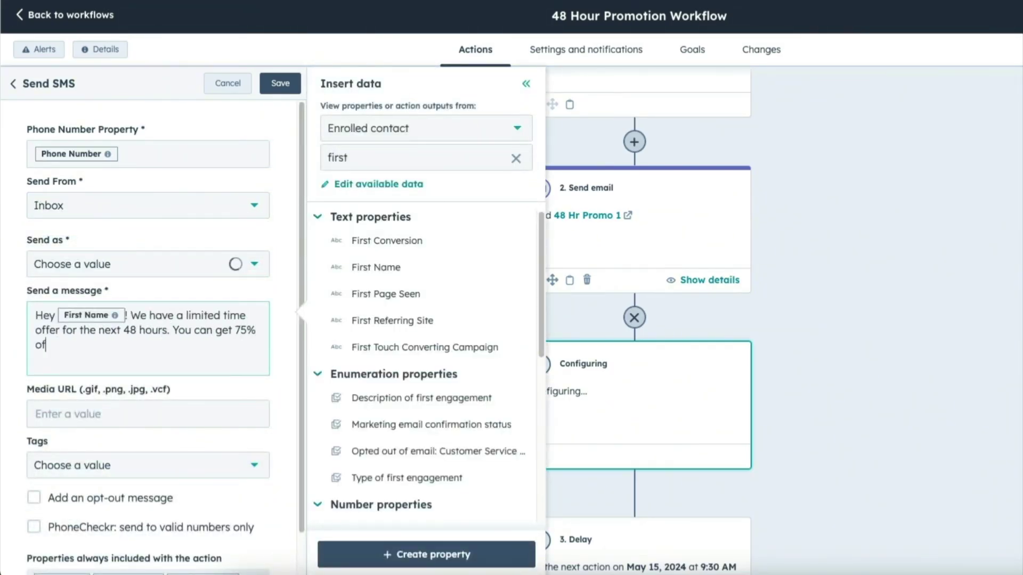
type("f all of our training. IF you want the details just go to sales")
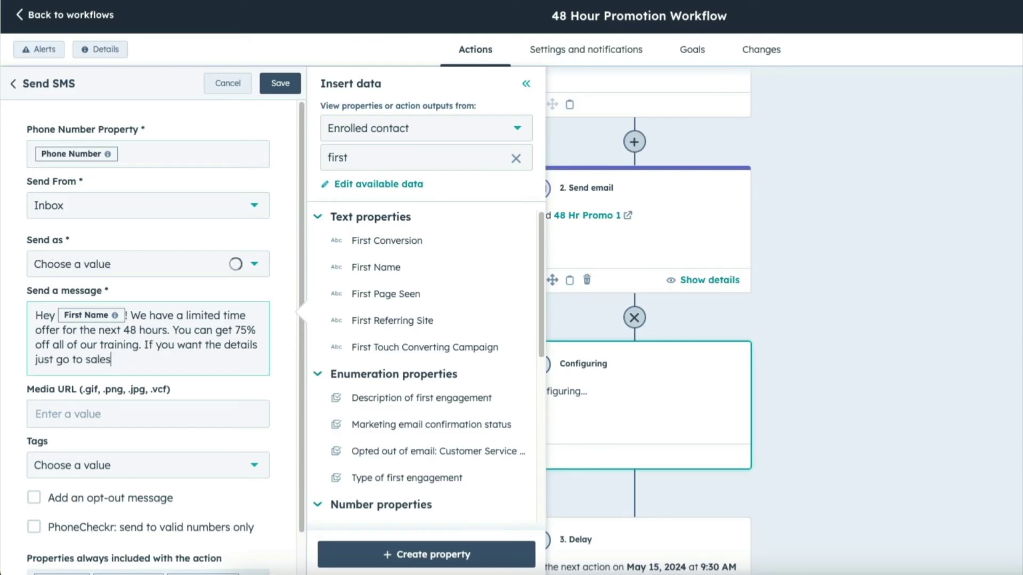
type("8hrs")
scroll(223, 307, "down", 1)
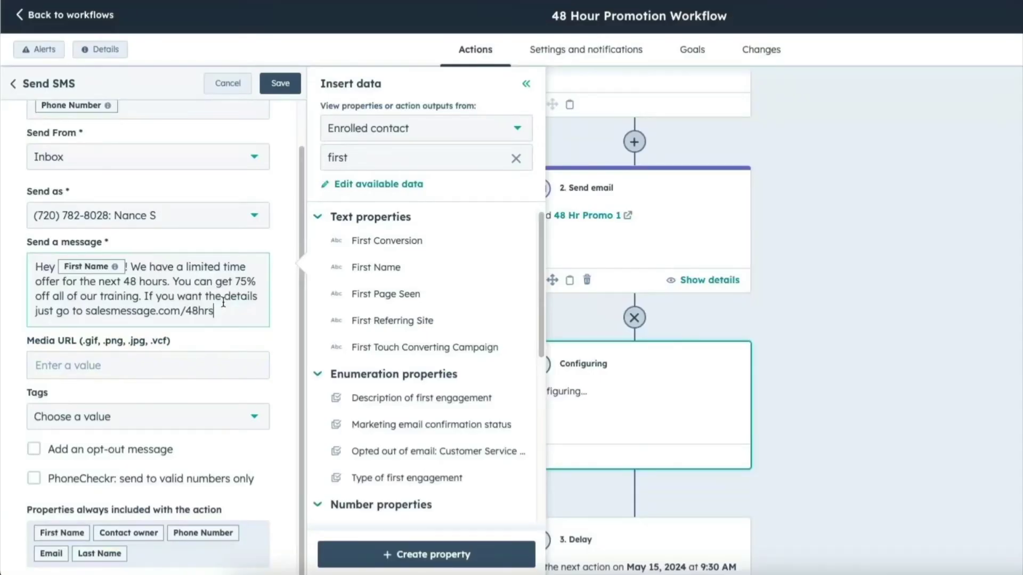
left_click(280, 83)
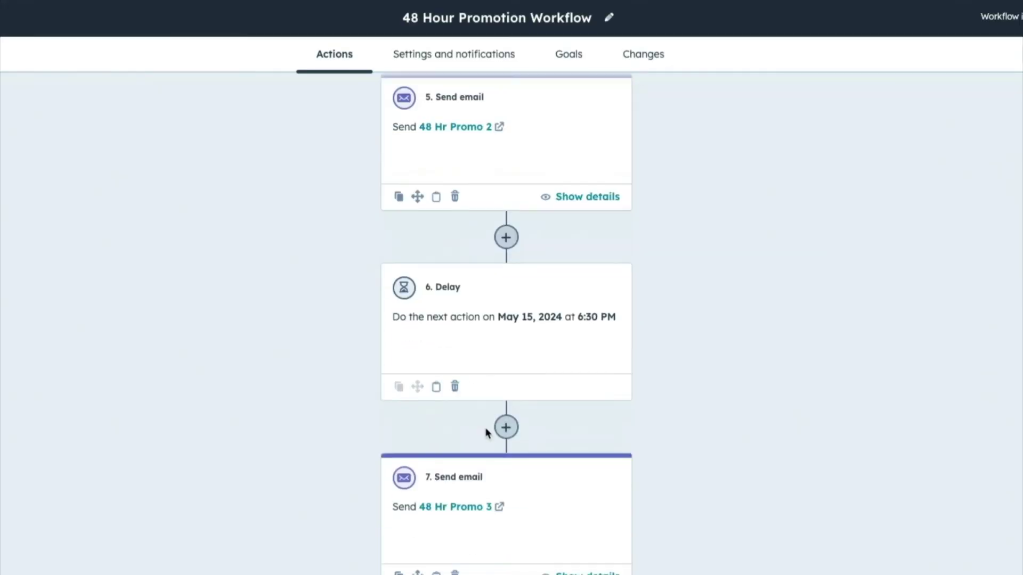
scroll(487, 433, "down", 3)
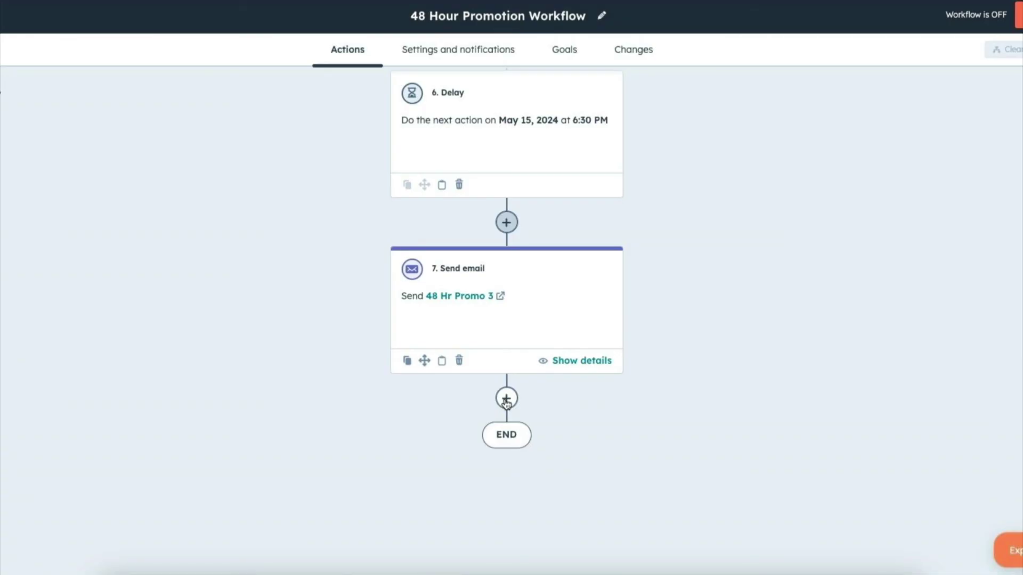
Add a Send SMS after the '48 Hr Promo 3' email warning only a few hours are left
left_click(506, 399)
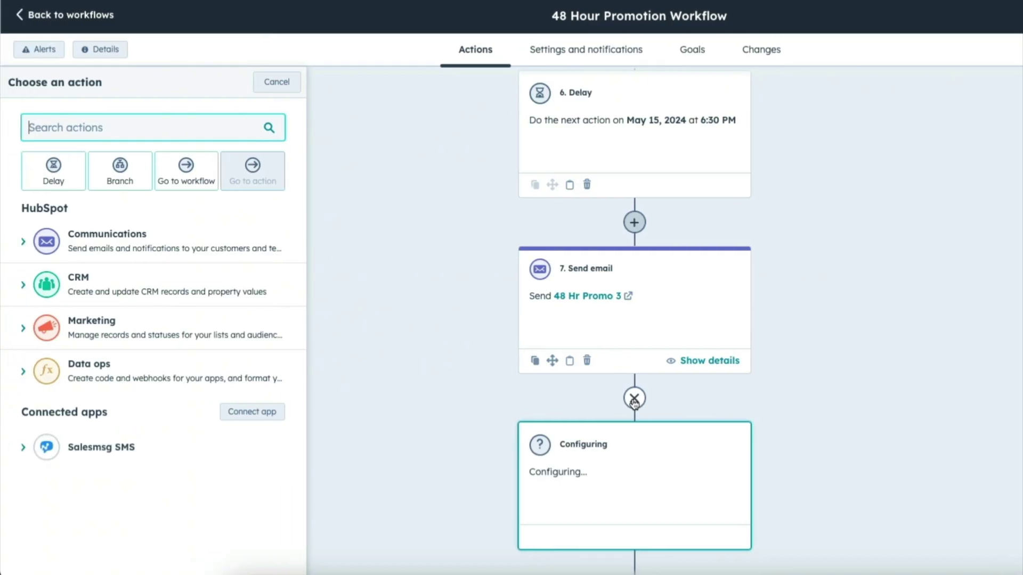
left_click(101, 447)
left_click(46, 516)
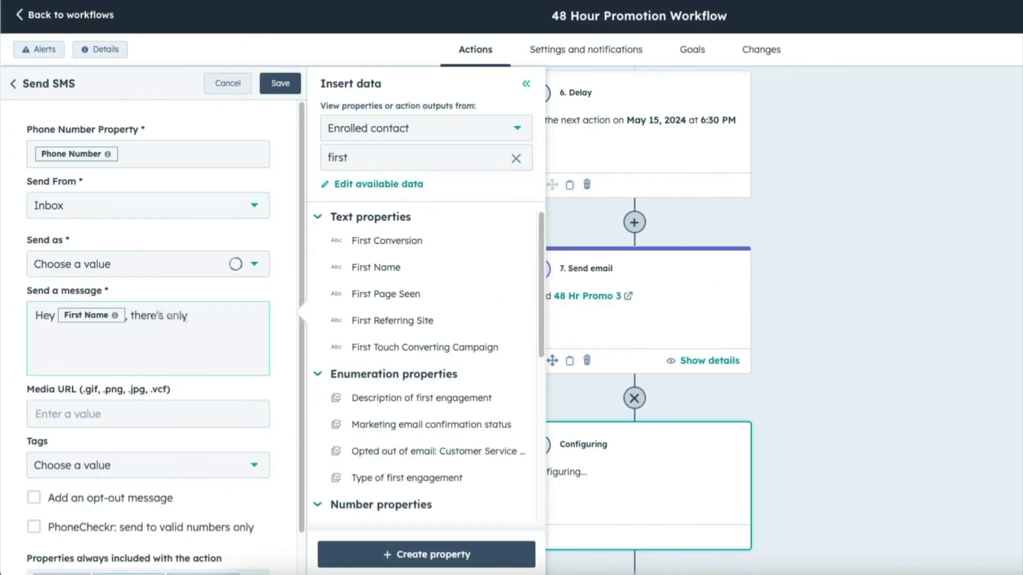
type("a few hours lef")
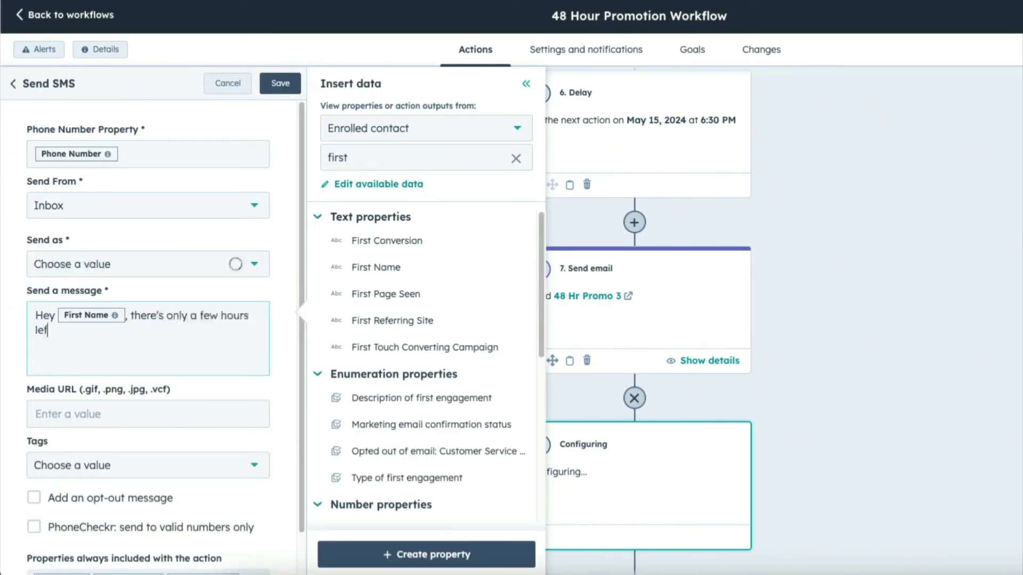
type(" you should check it out before this ends up costing you. More at salesmessage.com")
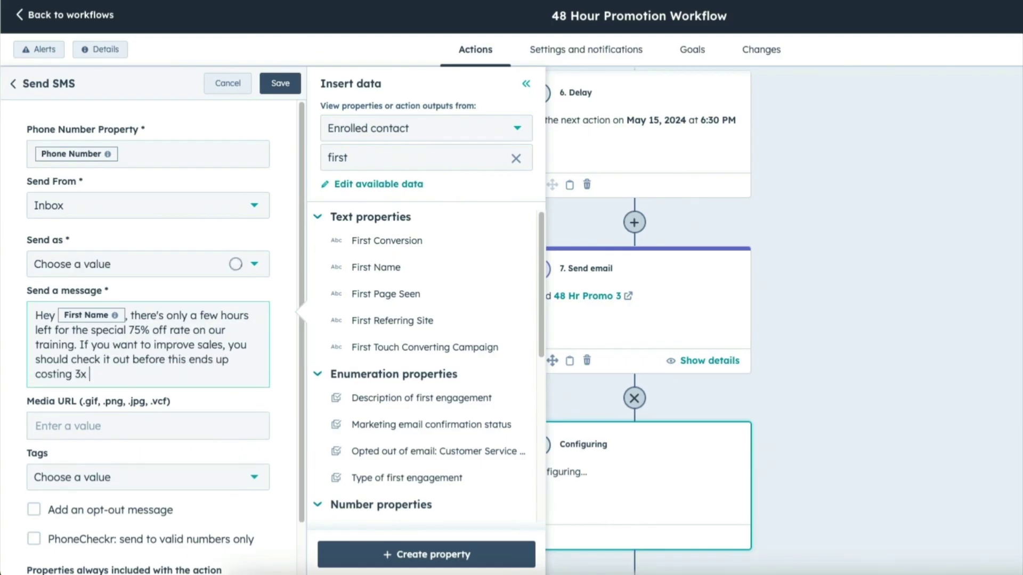
left_click(281, 83)
scroll(430, 192, "down", 1)
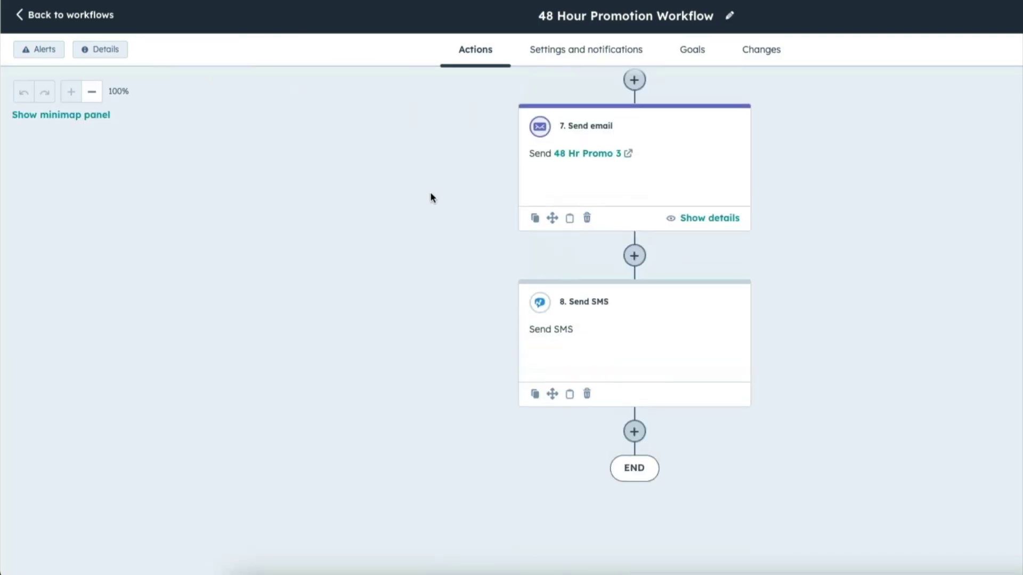
Insert a delay until 7:00 PM before that SMS
left_click(634, 255)
left_click(63, 180)
left_click(98, 227)
left_click(99, 347)
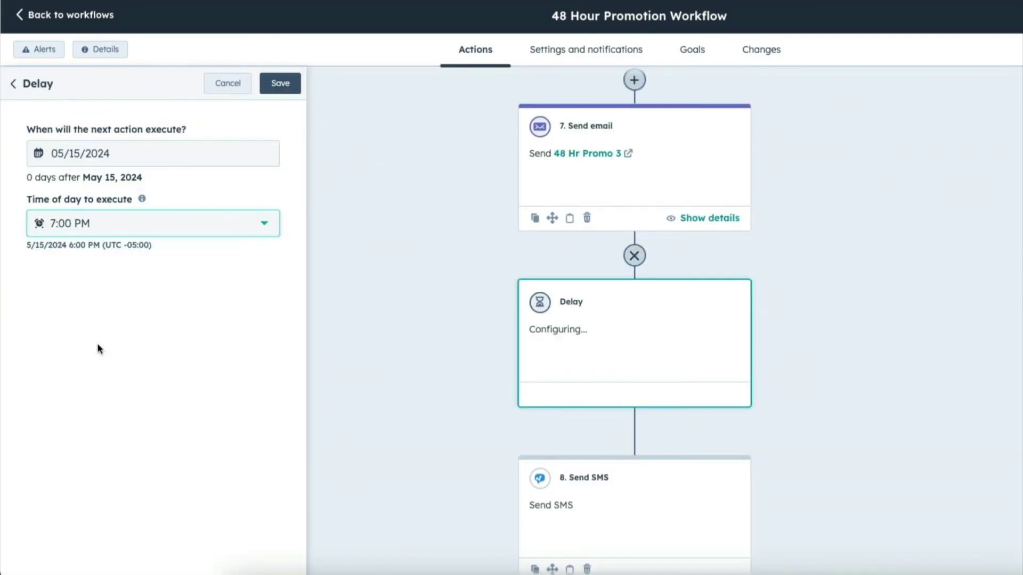
left_click(280, 85)
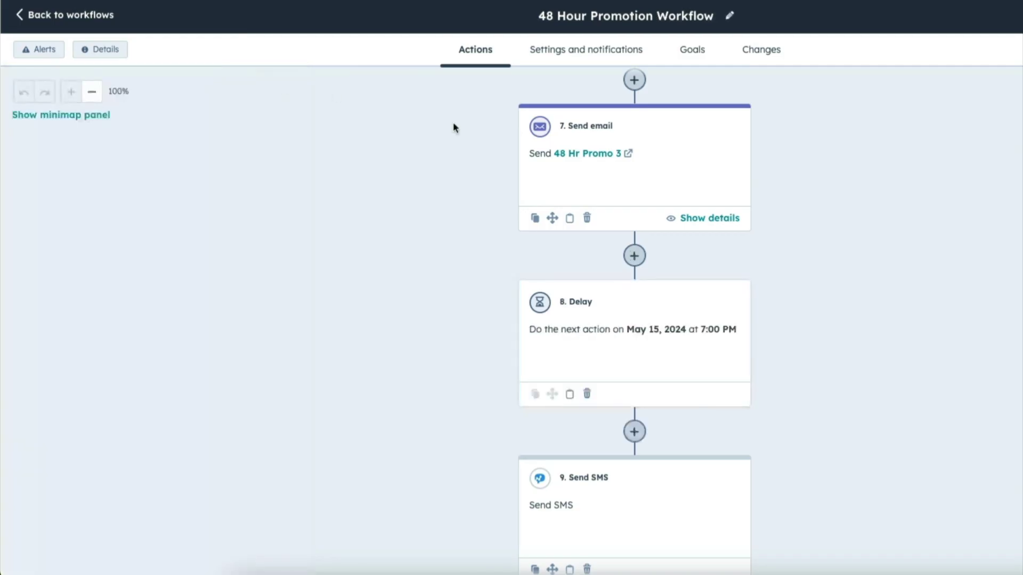